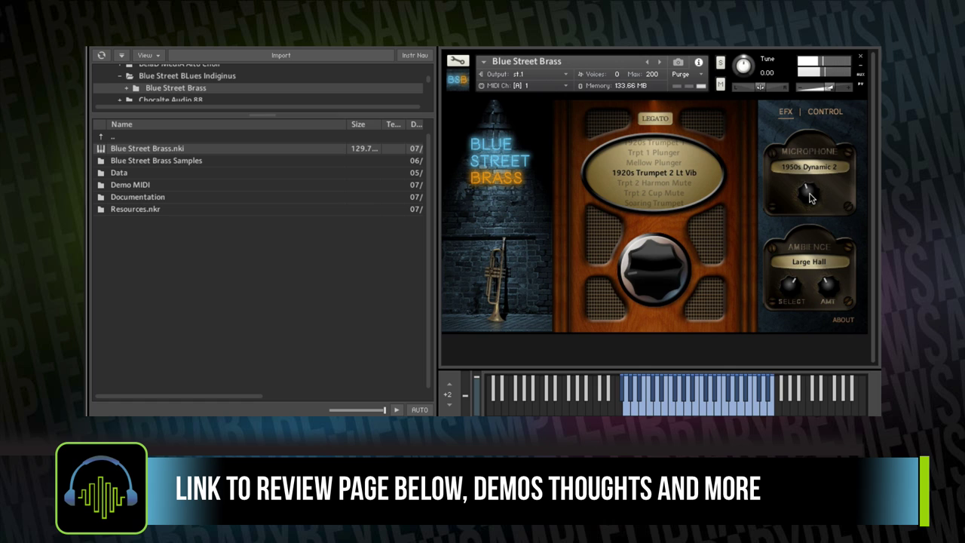
# - Audition the 1950s R-A KN-1B, 1960s Ribbon and 1960s Tele D9A microphone emulations, and view the dynamics and legato controls
pyautogui.click(810, 198)
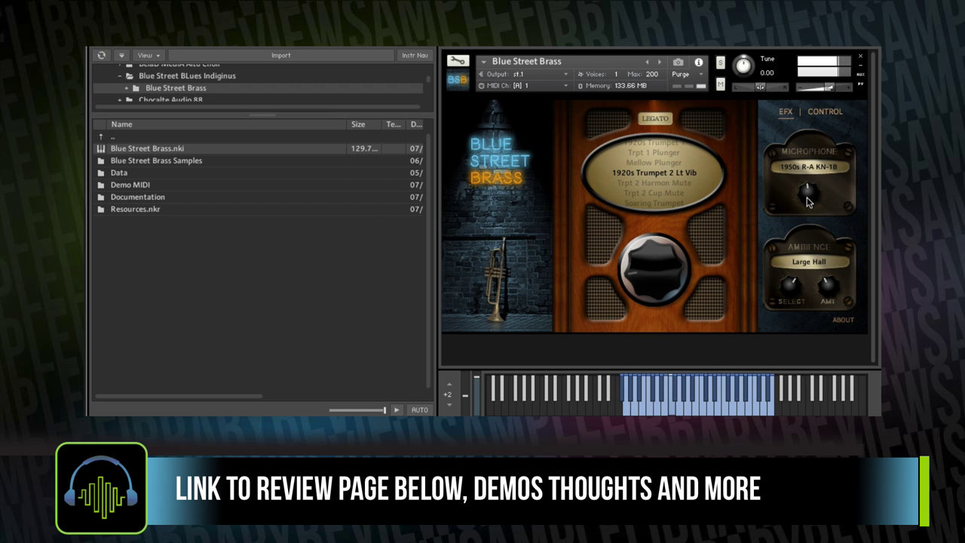
pyautogui.click(809, 196)
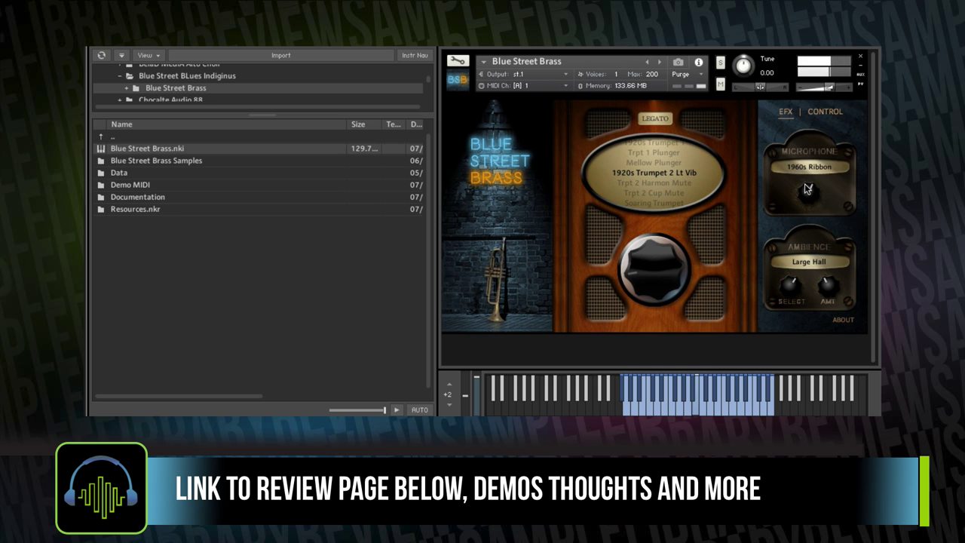
pyautogui.moveTo(804, 183); pyautogui.dragTo(812, 185)
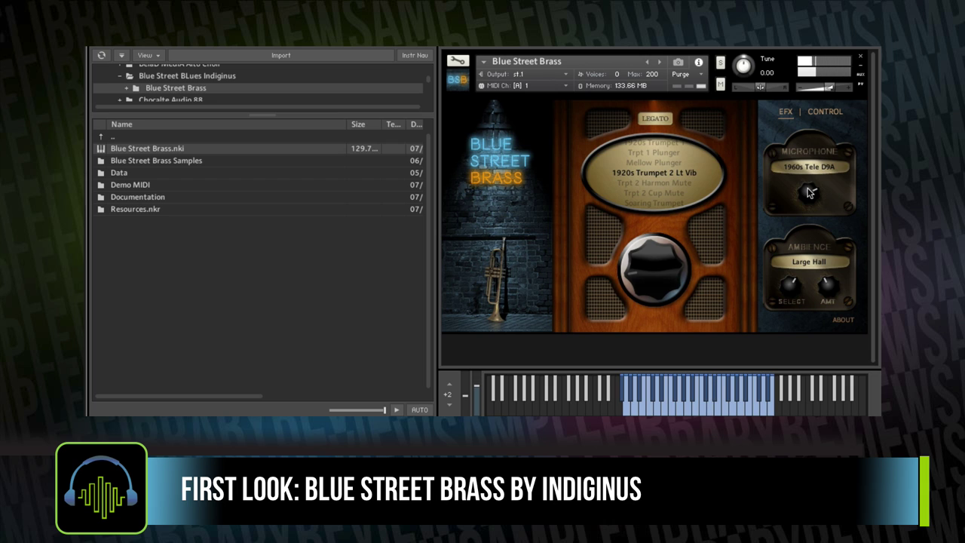
pyautogui.click(824, 113)
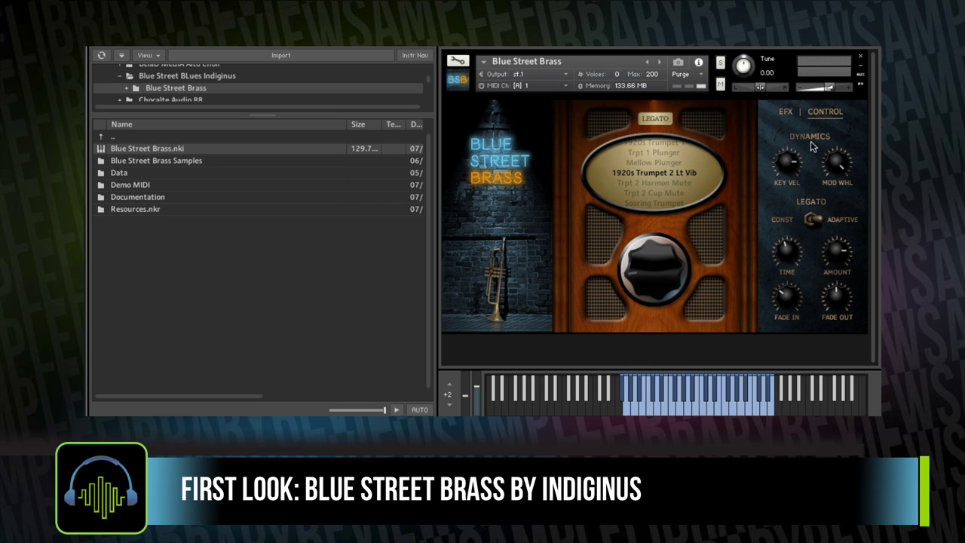
pyautogui.click(786, 113)
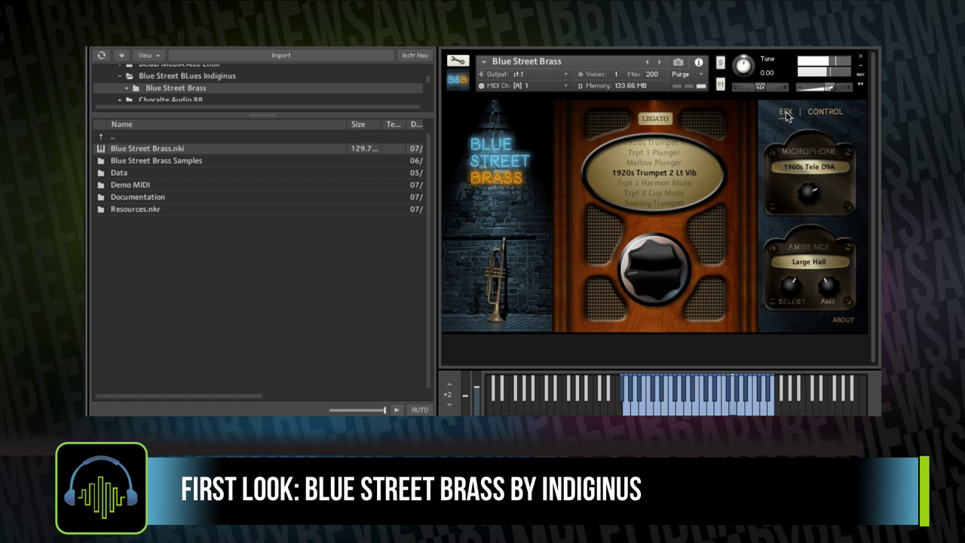
# - Audition the 1980s Dynamic and 1980s Soviet microphone emulations, and finish with the microphone set to Bypass
pyautogui.click(815, 192)
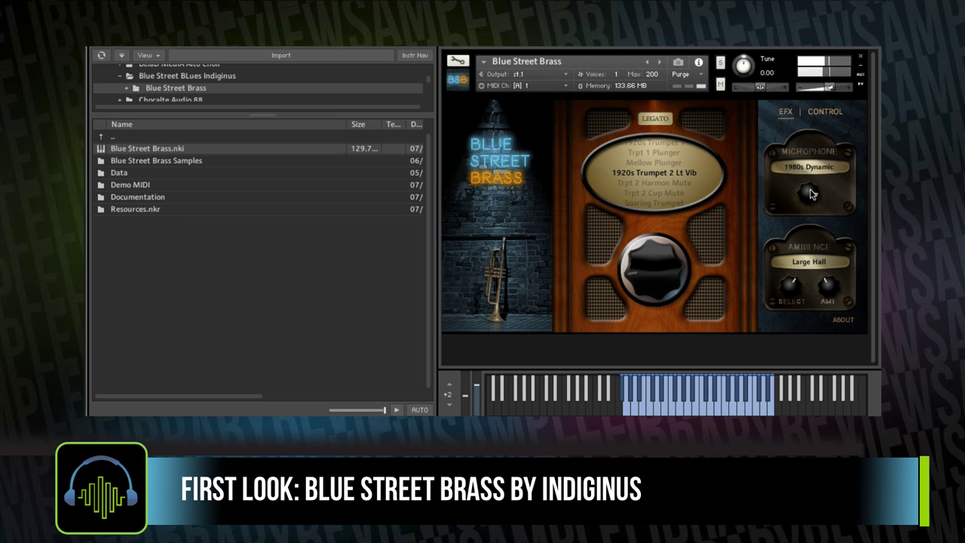
pyautogui.click(811, 190)
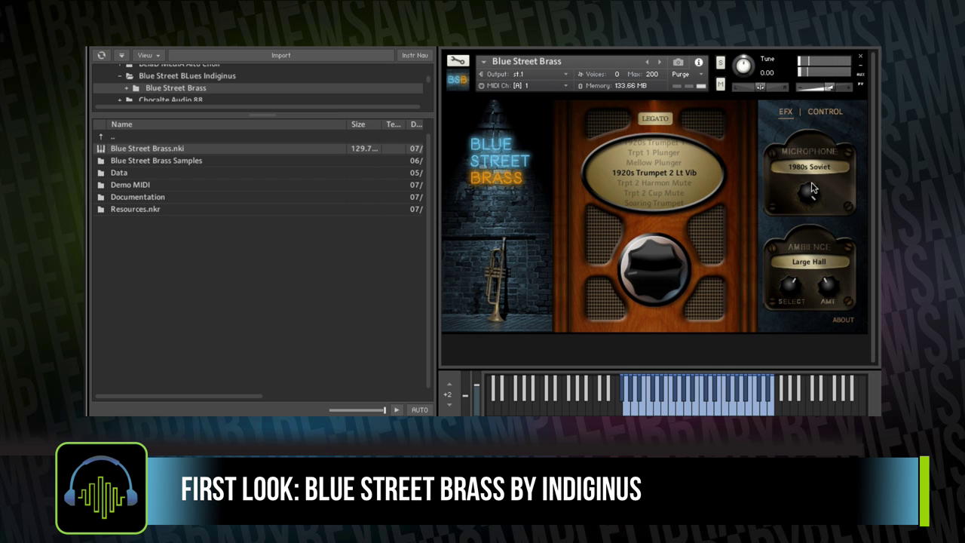
pyautogui.moveTo(812, 190); pyautogui.dragTo(807, 232)
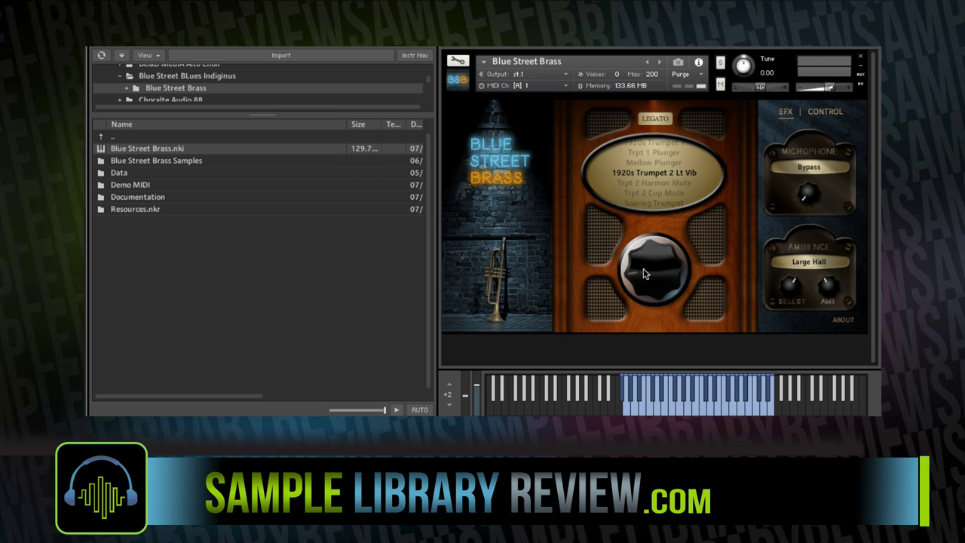
# - Browse the full instrument list from the 1920s trumpets through the cornets, horns and brass ensembles, and return to the trumpets
pyautogui.scroll(-4, 644, 261)
pyautogui.scroll(-6, 643, 262)
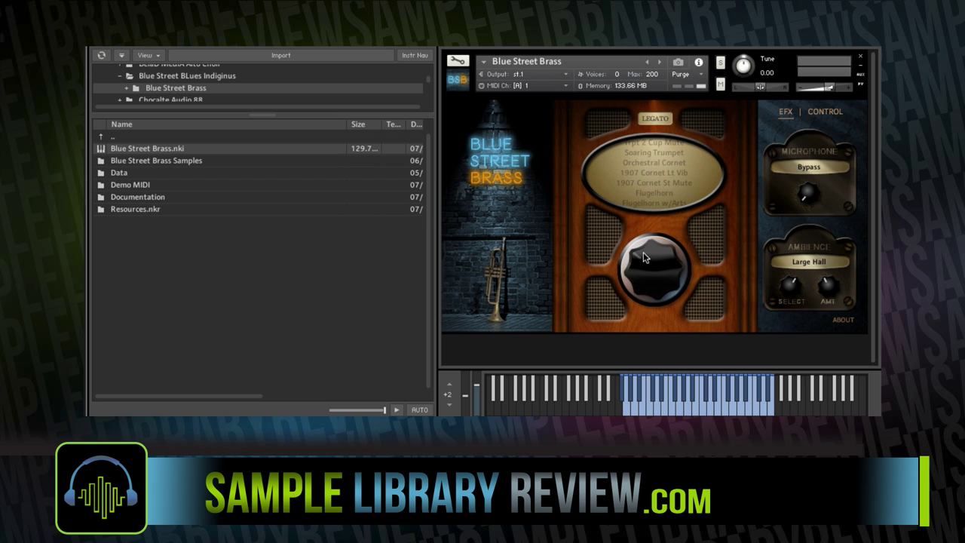
pyautogui.scroll(-3, 648, 239)
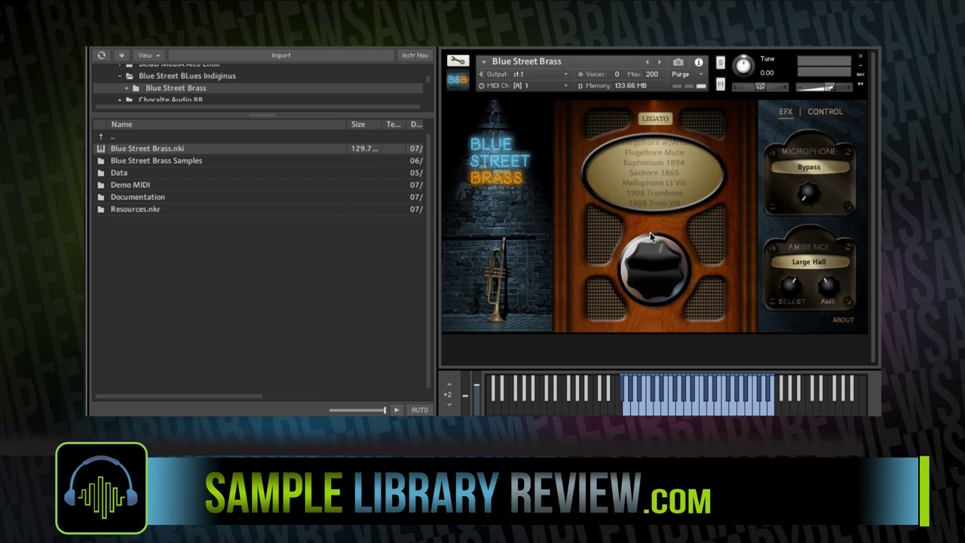
pyautogui.scroll(-3, 652, 231)
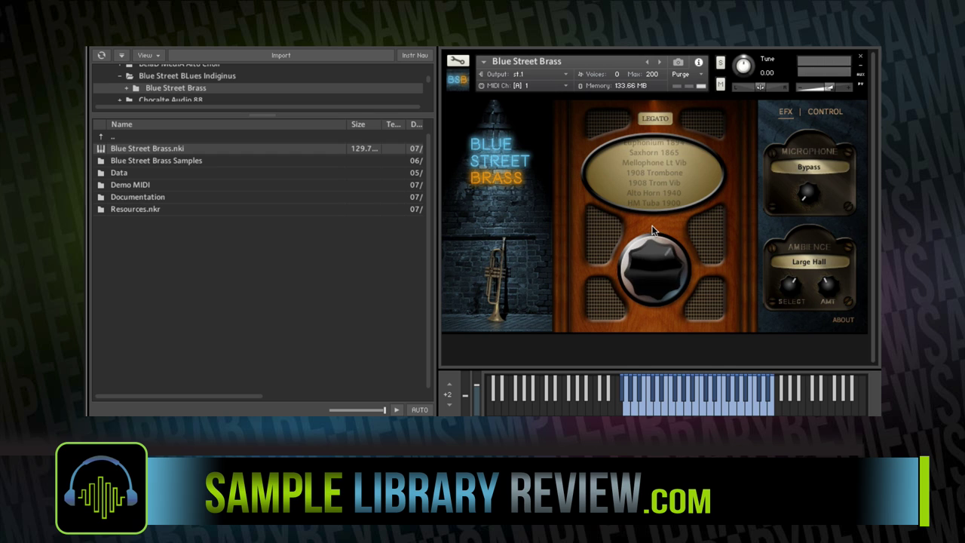
pyautogui.scroll(-3, 653, 218)
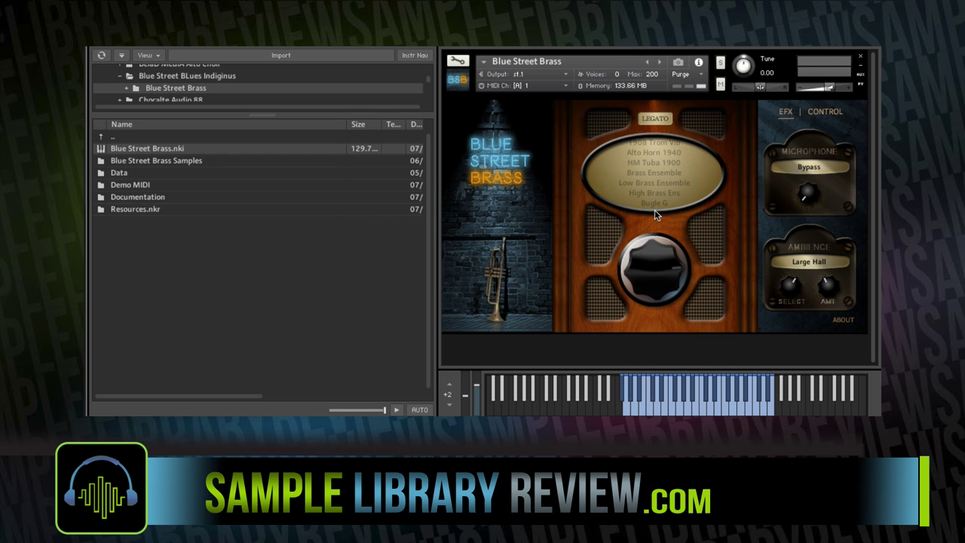
pyautogui.scroll(-4, 655, 214)
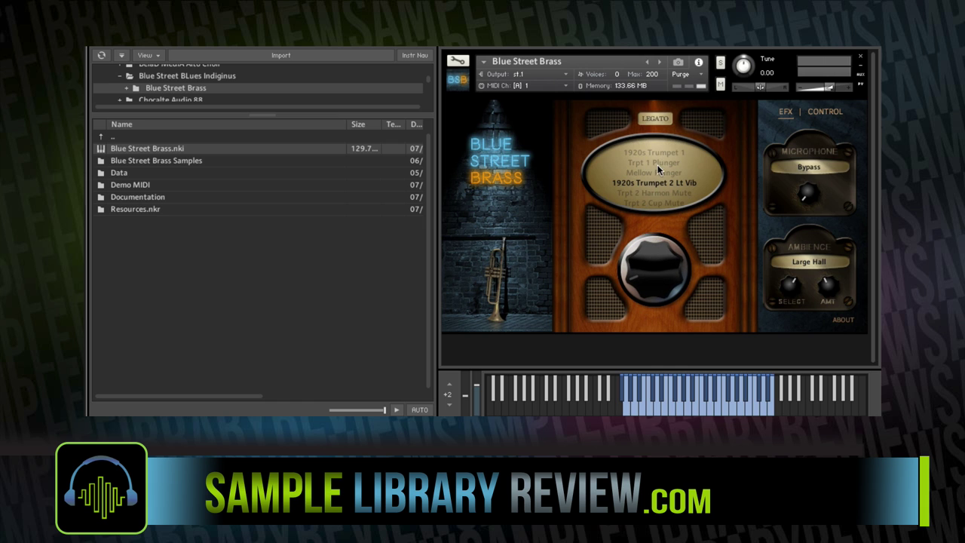
pyautogui.scroll(-1, 652, 266)
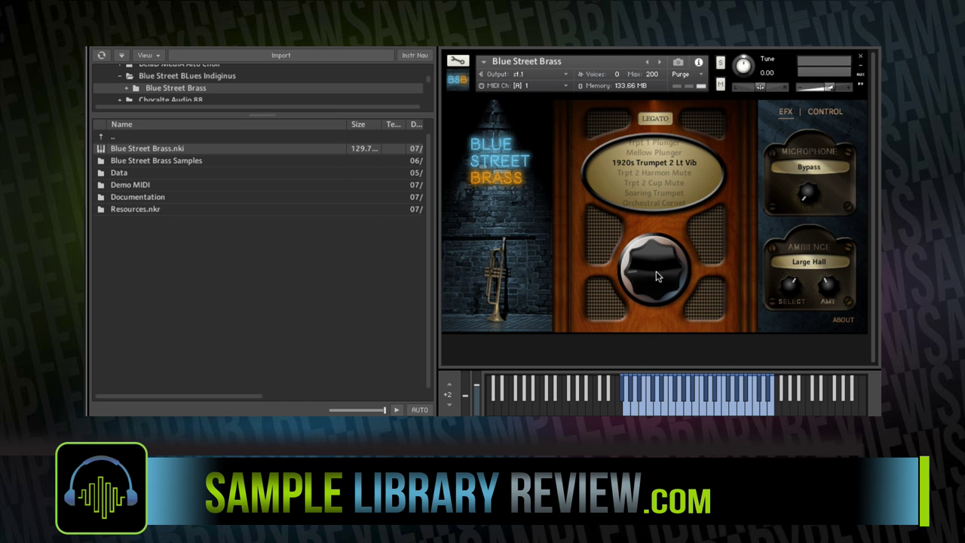
# - Audition the Mellow Plunger, Trpt 1 Plunger, Trpt 2 Harmon Mute and Trpt 2 Cup Mute instruments
pyautogui.click(658, 153)
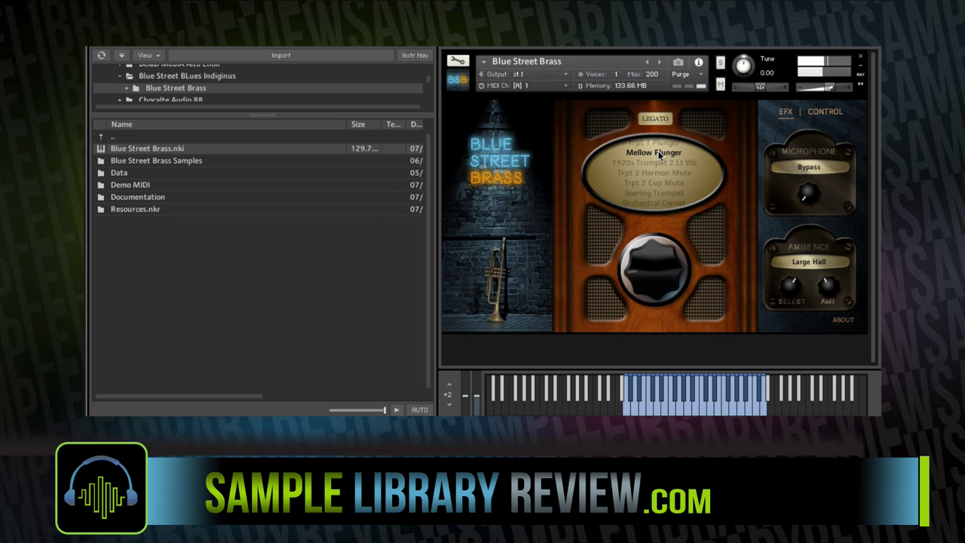
pyautogui.click(655, 142)
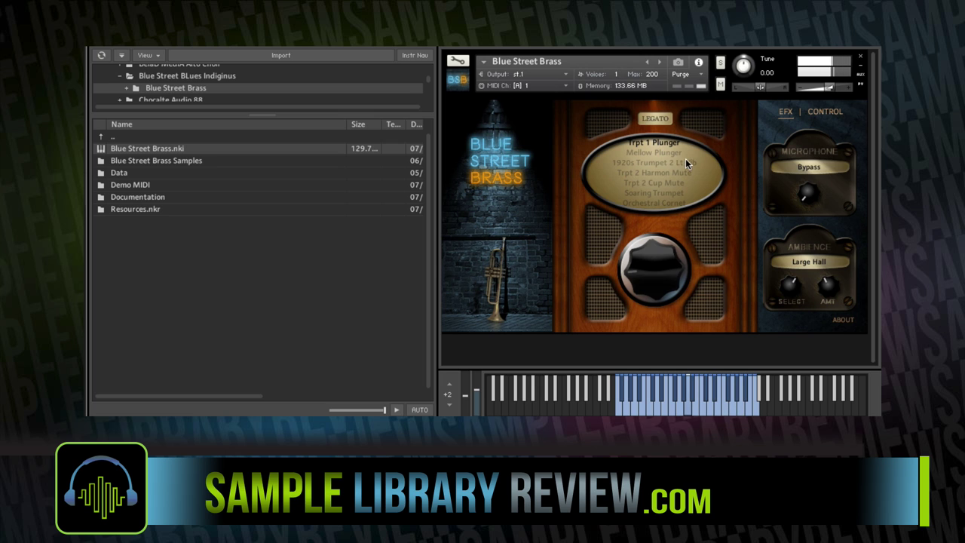
pyautogui.click(654, 172)
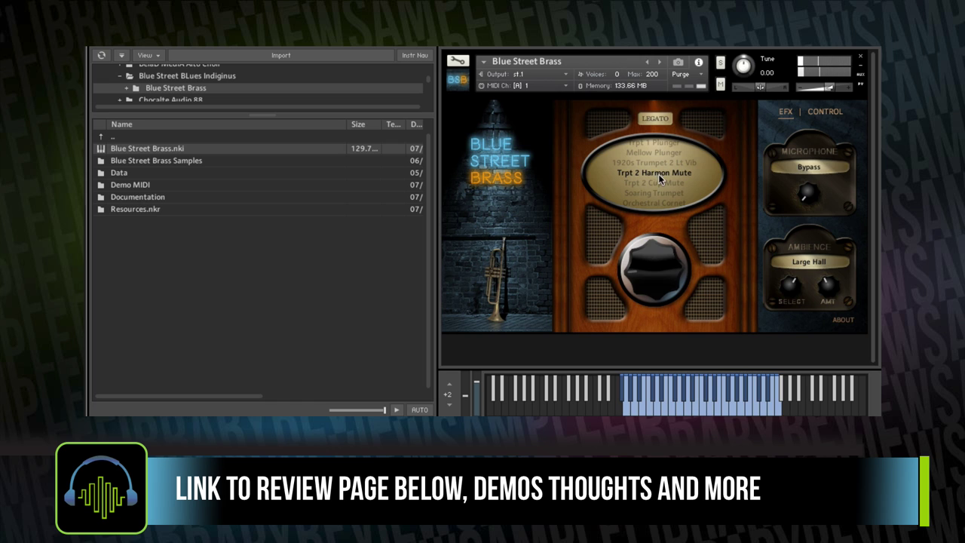
pyautogui.click(659, 179)
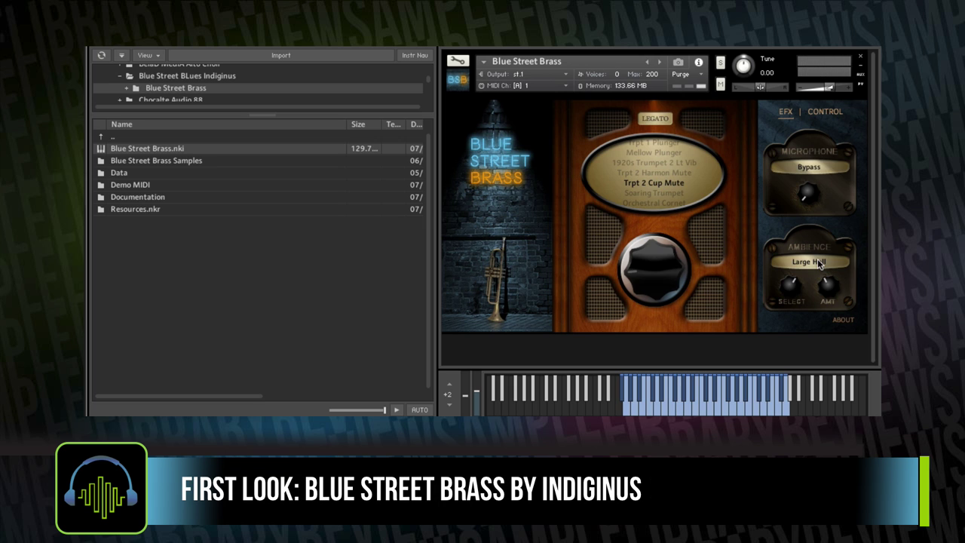
# - Audition the Small Studio Room and Recital Room ambiences, and finish with the ambience set to Music Club
pyautogui.moveTo(793, 285); pyautogui.dragTo(792, 322)
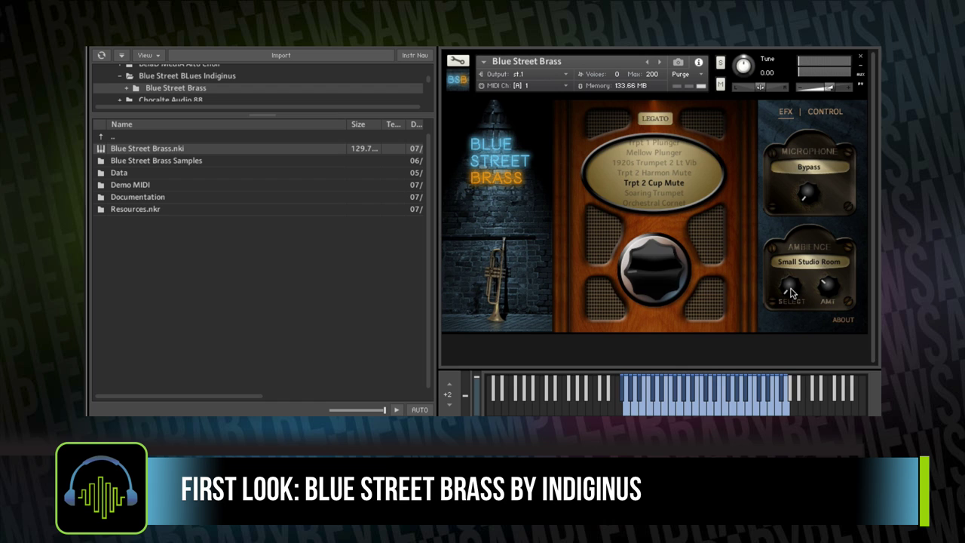
pyautogui.click(792, 289)
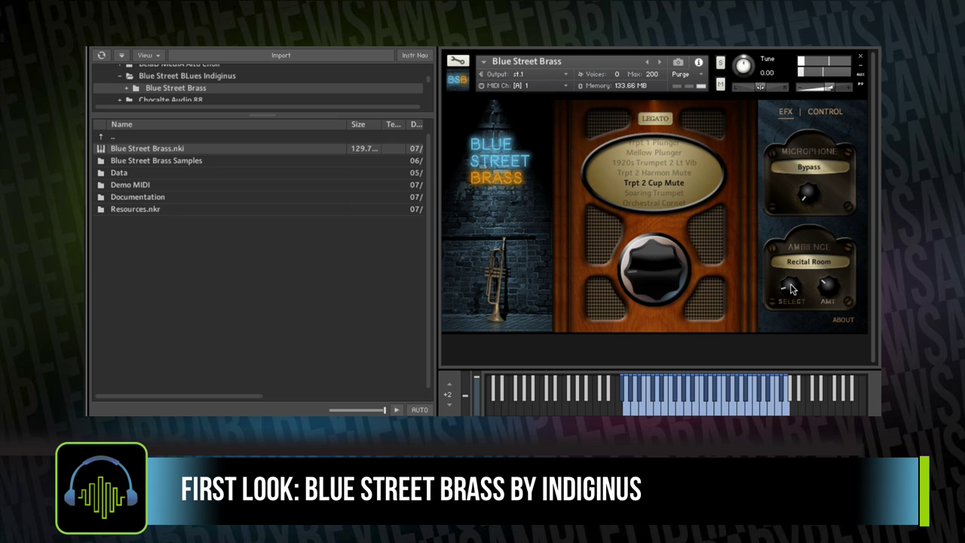
pyautogui.moveTo(795, 292); pyautogui.dragTo(782, 290)
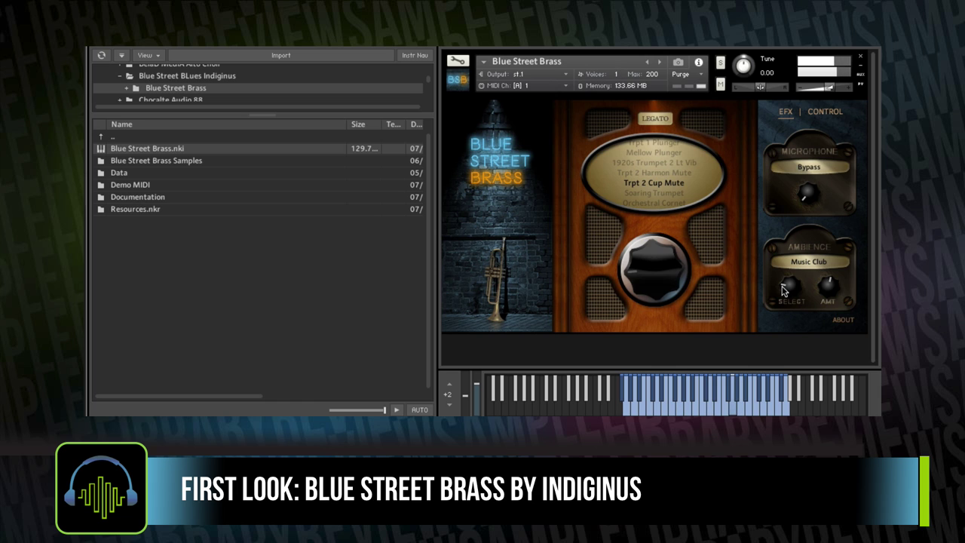
# - Audition Soaring Trumpet and Orchestral Cornet, cycling the ambience through 400 Seat Auditorium and Orch Hall Stage to Austrian Spring Reverb
pyautogui.click(667, 194)
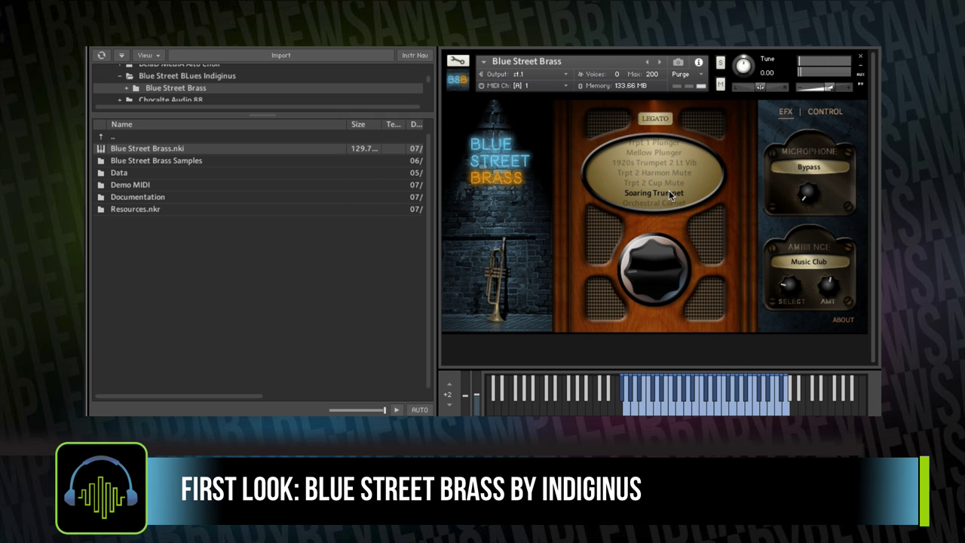
pyautogui.scroll(-1, 659, 245)
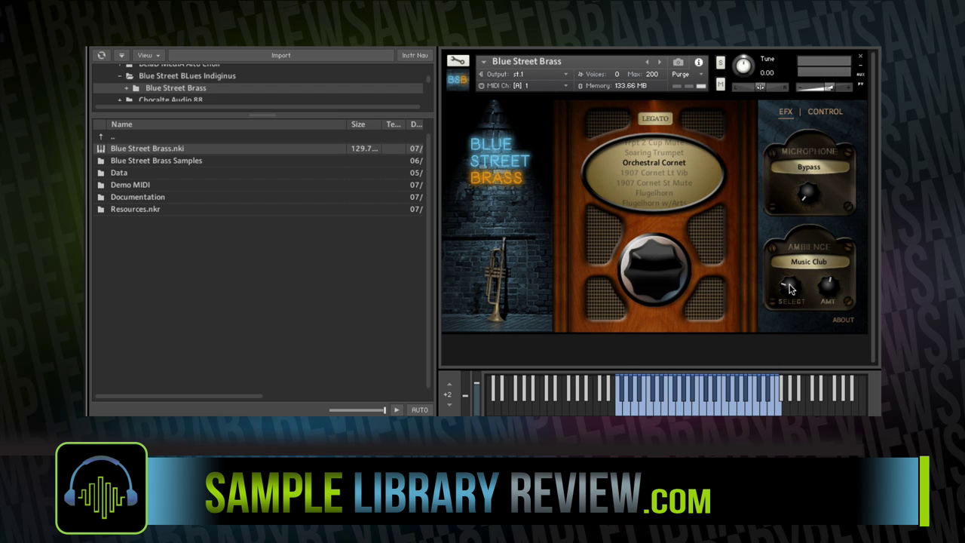
pyautogui.click(790, 287)
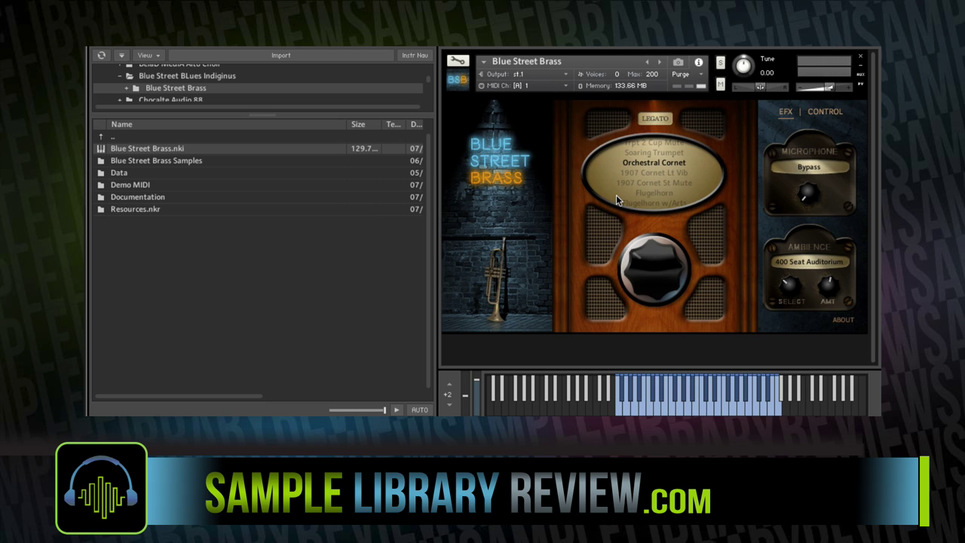
pyautogui.click(791, 290)
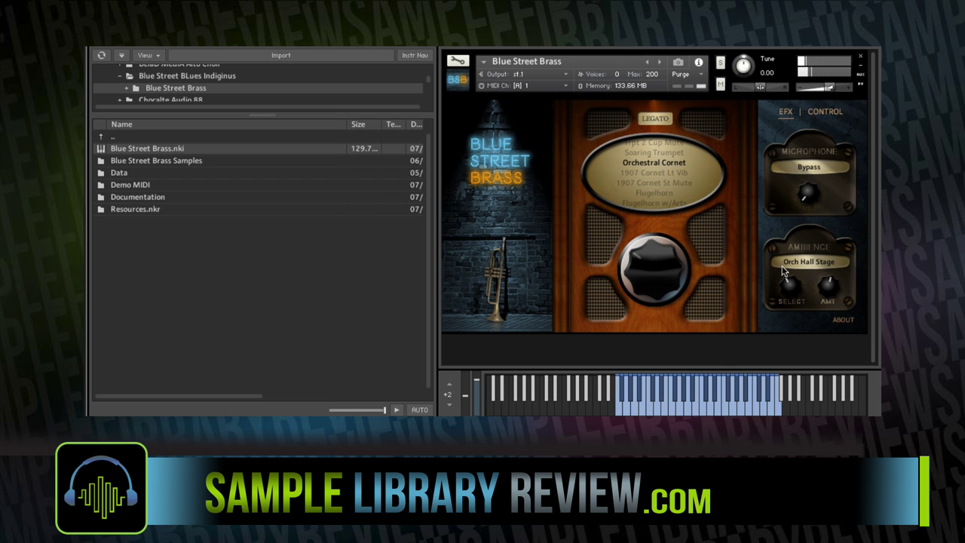
pyautogui.moveTo(788, 290); pyautogui.dragTo(789, 285)
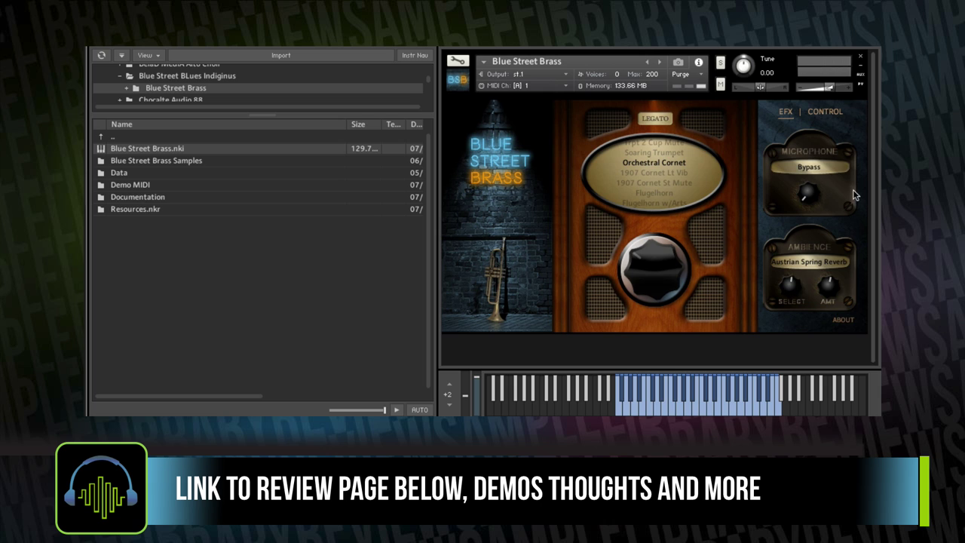
# - Select the 1907 Cornet Lt Vib, set its ambience to Large Hall and raise the ambience amount
pyautogui.click(649, 173)
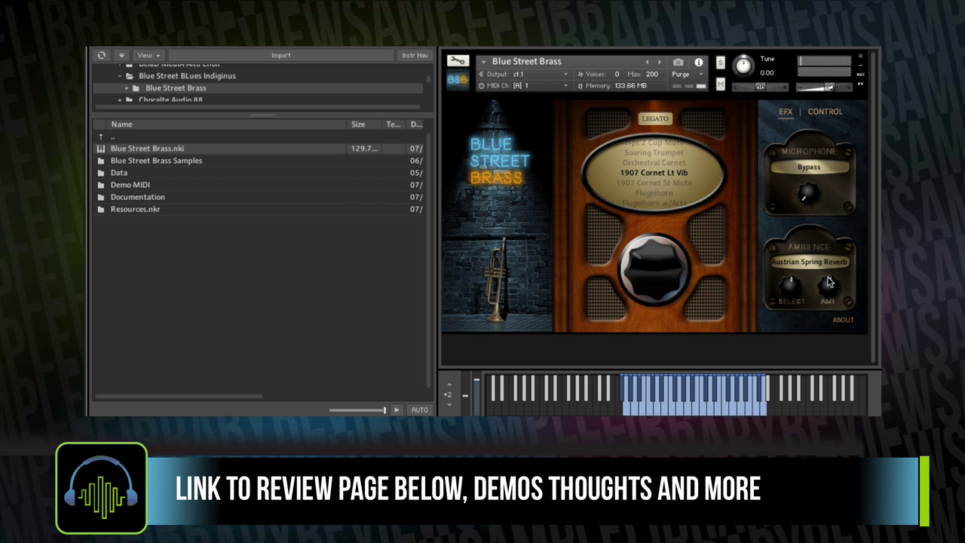
pyautogui.click(790, 285)
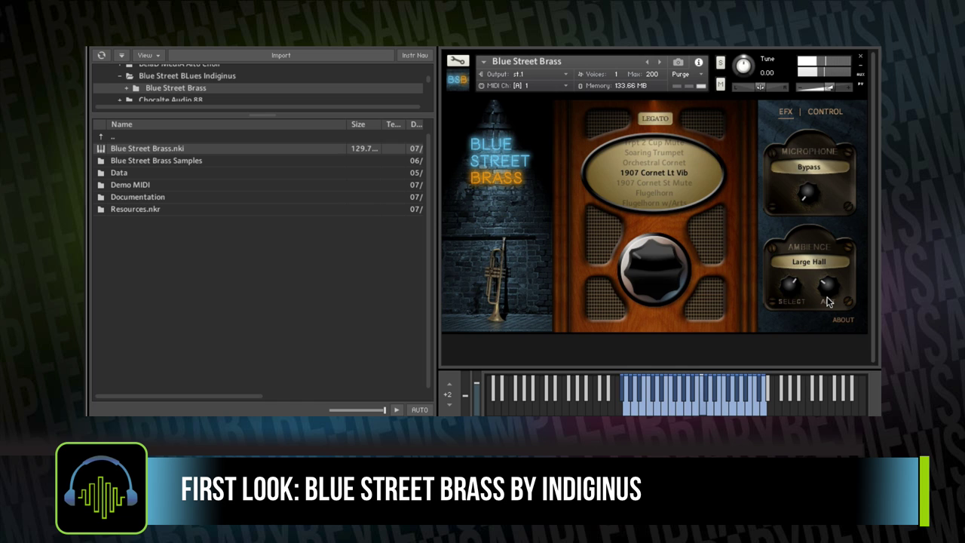
pyautogui.moveTo(828, 302); pyautogui.dragTo(827, 288)
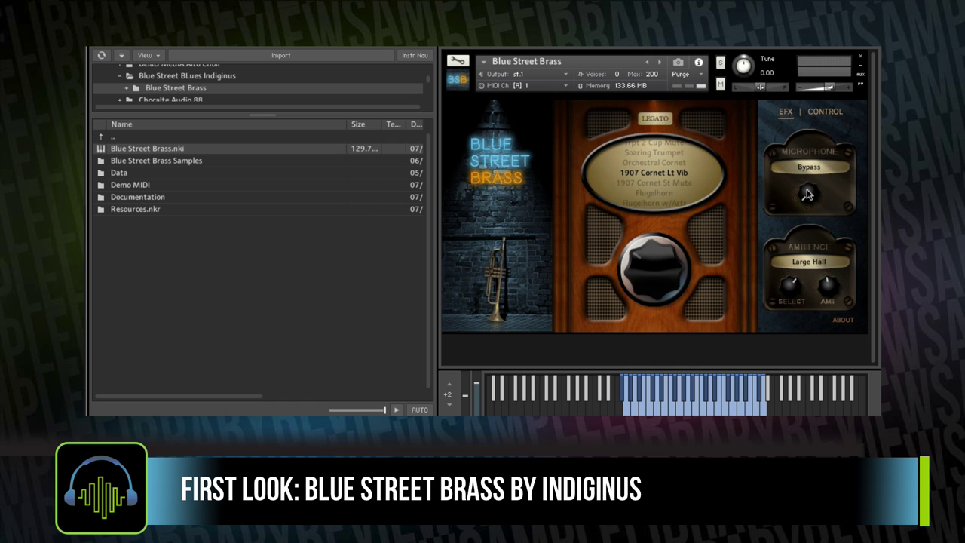
# - Switch the legato mode to Const, raise the legato time and fade-in, and lower the fade-out
pyautogui.click(825, 113)
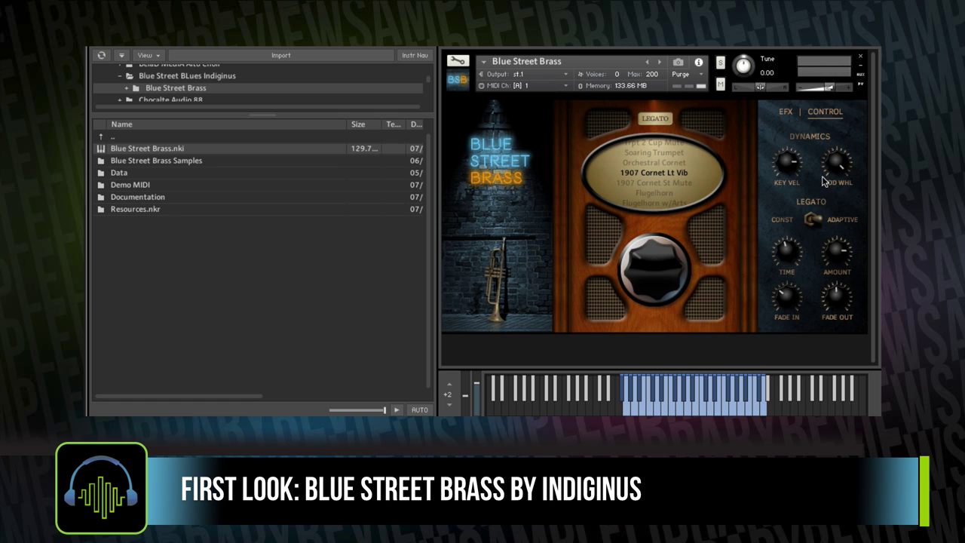
pyautogui.click(813, 226)
pyautogui.moveTo(790, 303); pyautogui.dragTo(793, 292)
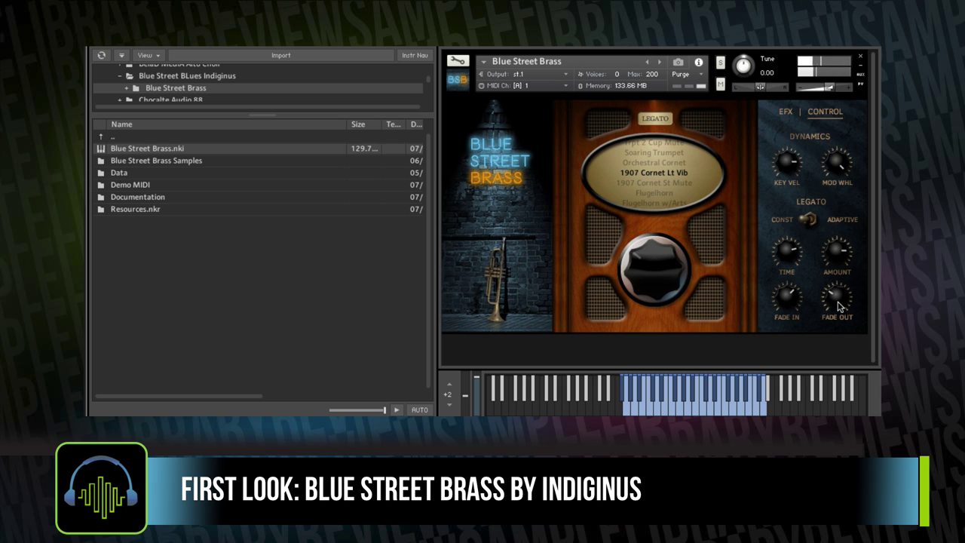
# - Audition the 1907 Cornet St Mute and Flugelhorn w/Arts instruments, and finish on Flugelhorn Mute
pyautogui.click(654, 182)
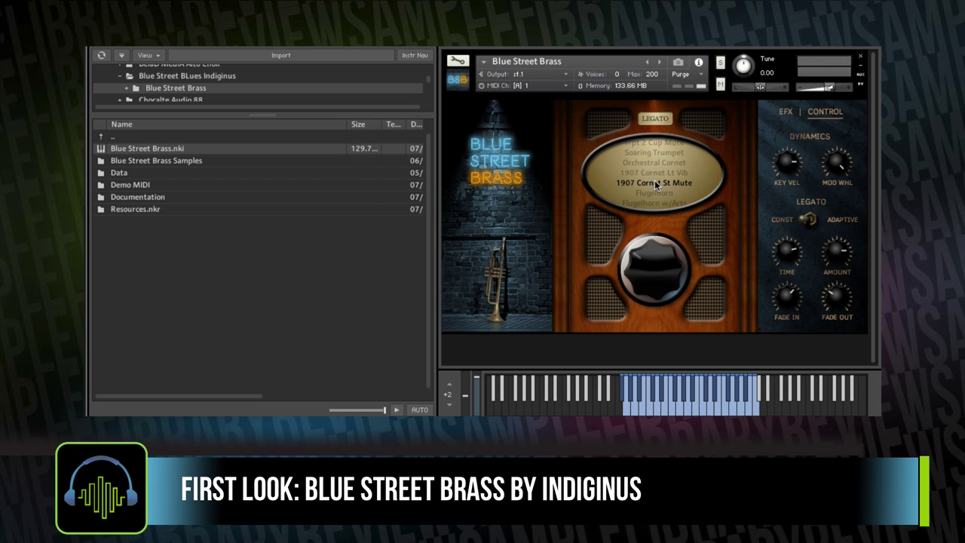
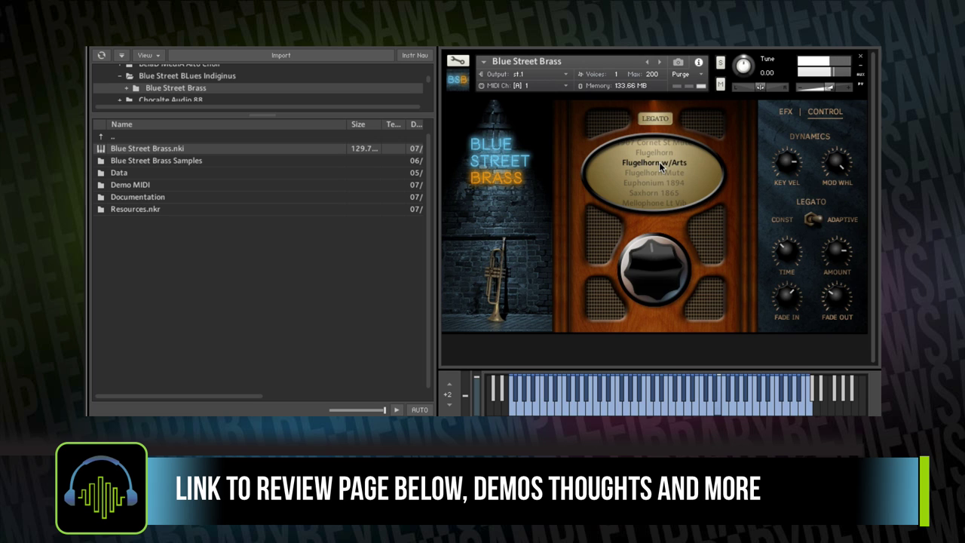
pyautogui.click(638, 278)
pyautogui.moveTo(637, 280); pyautogui.dragTo(646, 263)
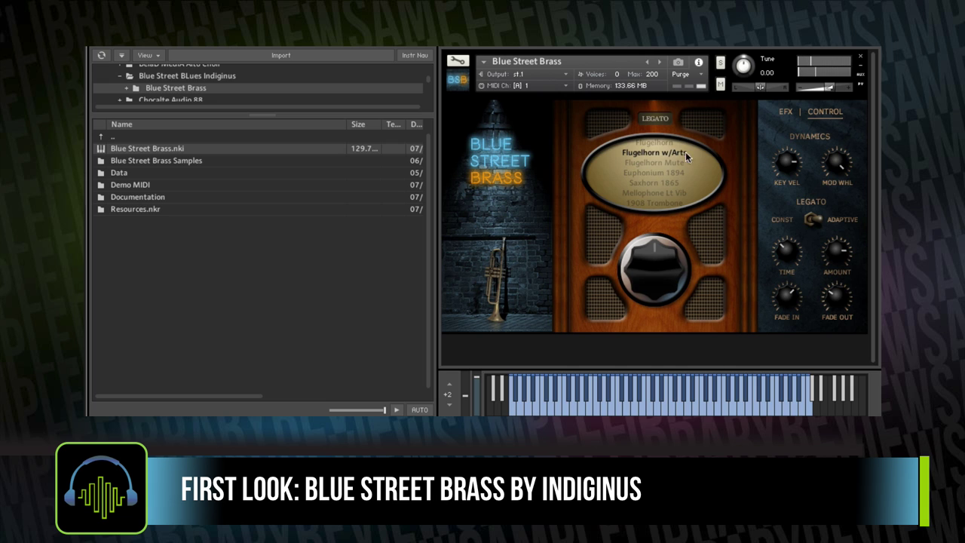
pyautogui.click(664, 162)
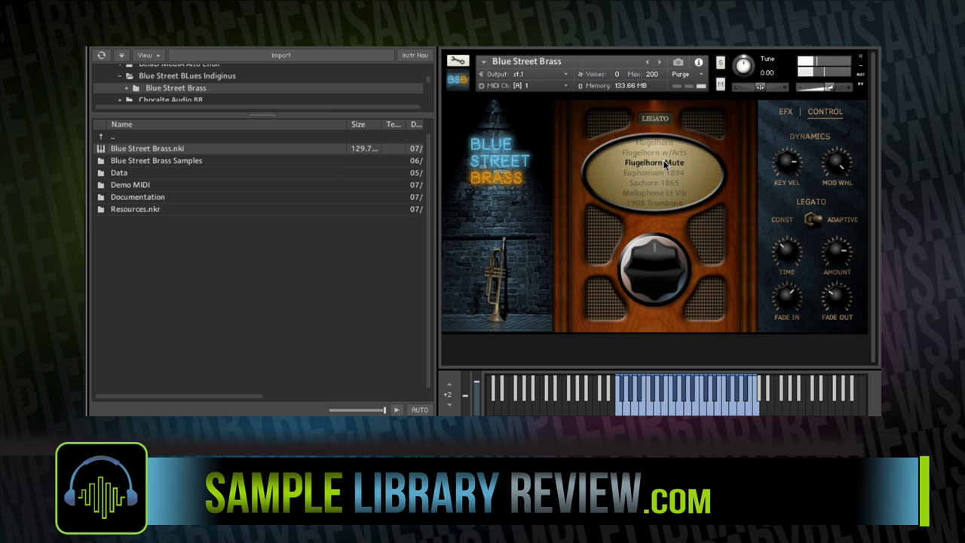
# - Audition the Euphonium 1894, Saxhorn 1865 and Mellophone Lt Vib instruments, and finish on 1908 Trombone
pyautogui.click(670, 175)
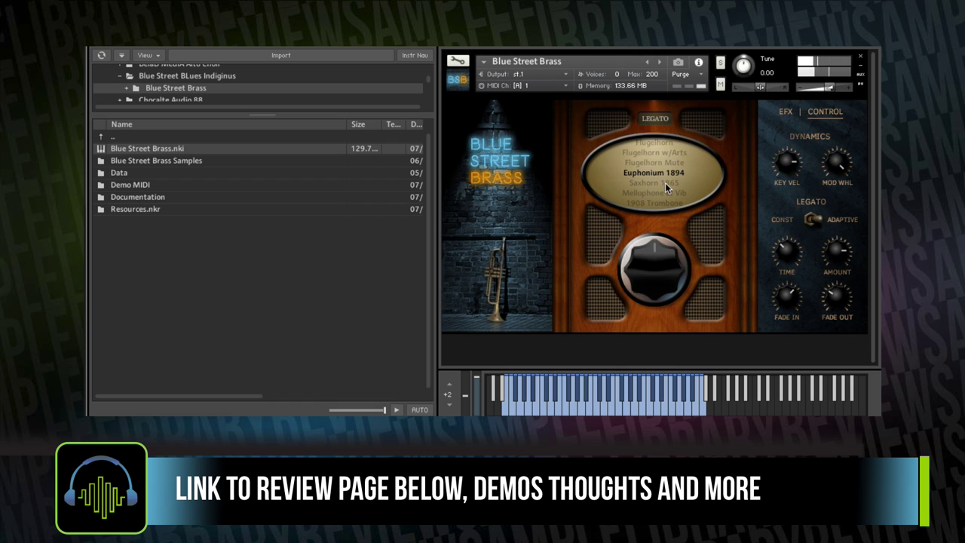
pyautogui.click(675, 182)
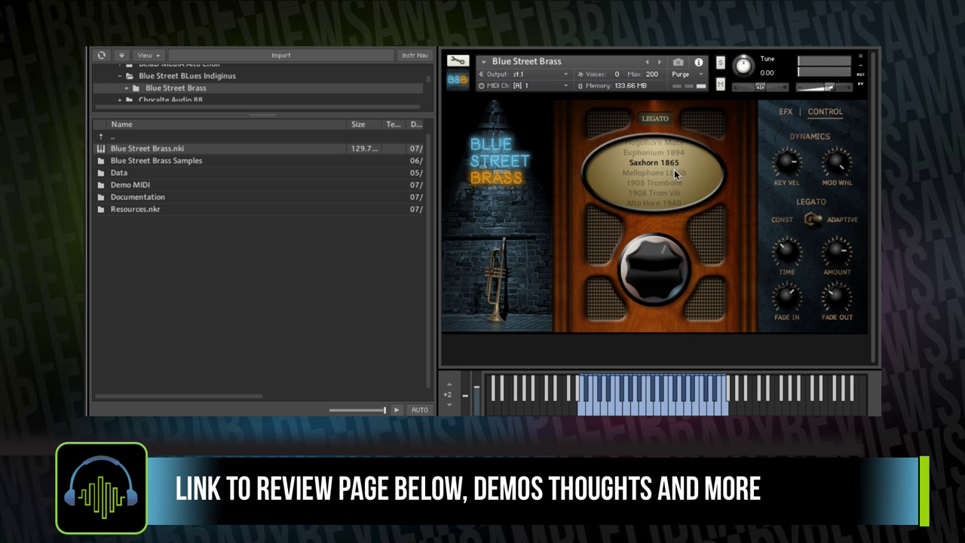
pyautogui.click(652, 174)
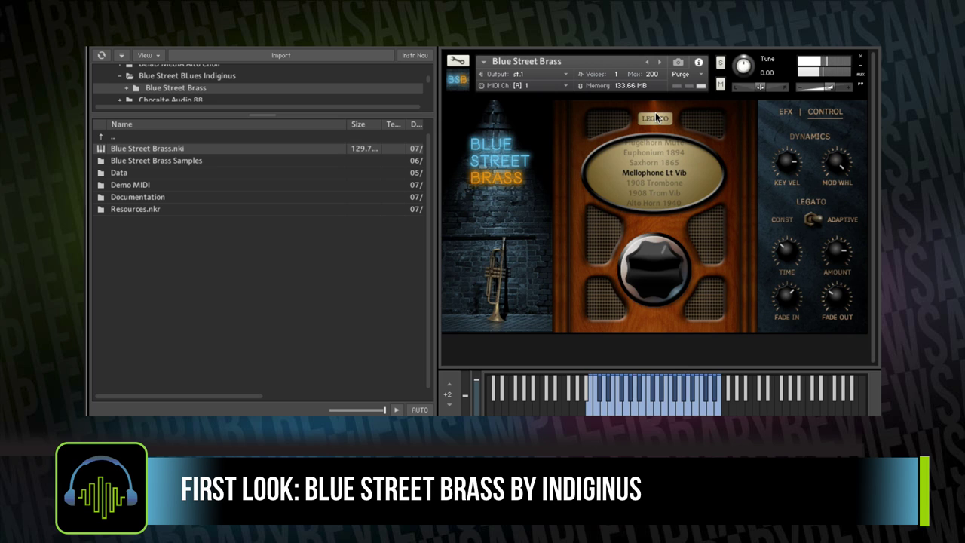
pyautogui.click(656, 183)
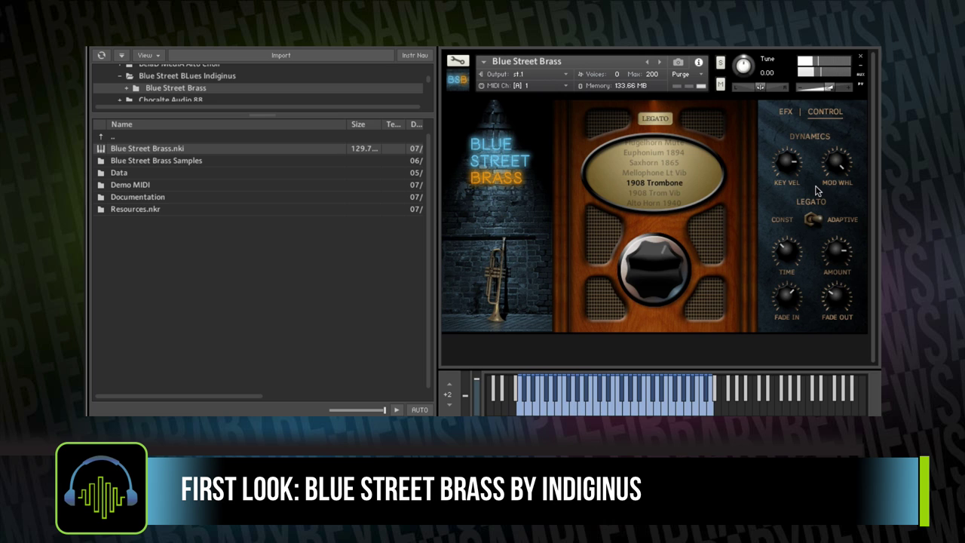
# - Change the 1908 Trombone's ambience to Music Club in the effects settings
pyautogui.click(787, 112)
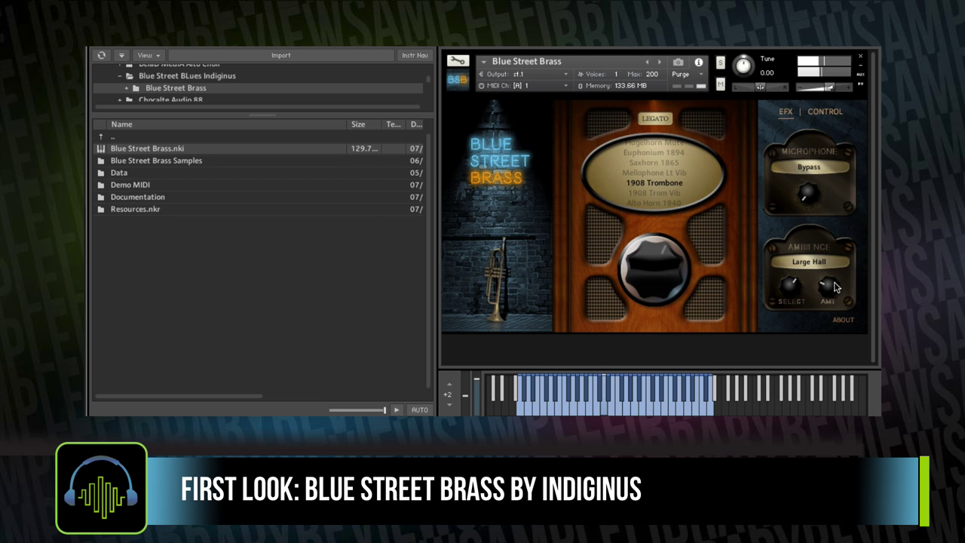
pyautogui.moveTo(791, 288); pyautogui.dragTo(791, 300)
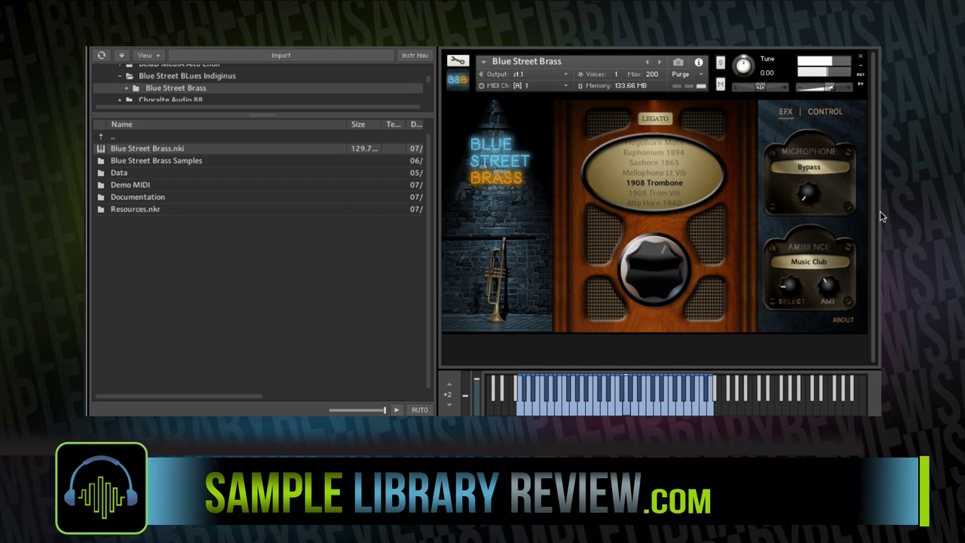
# - Lower the legato time for the 1908 Trombone and switch the legato mode to Adaptive
pyautogui.click(824, 112)
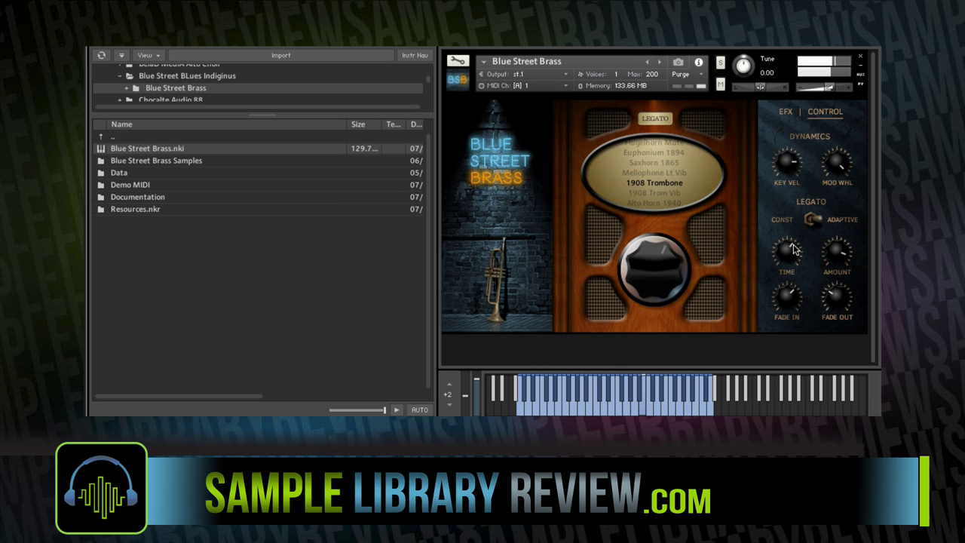
pyautogui.moveTo(793, 249); pyautogui.dragTo(793, 259)
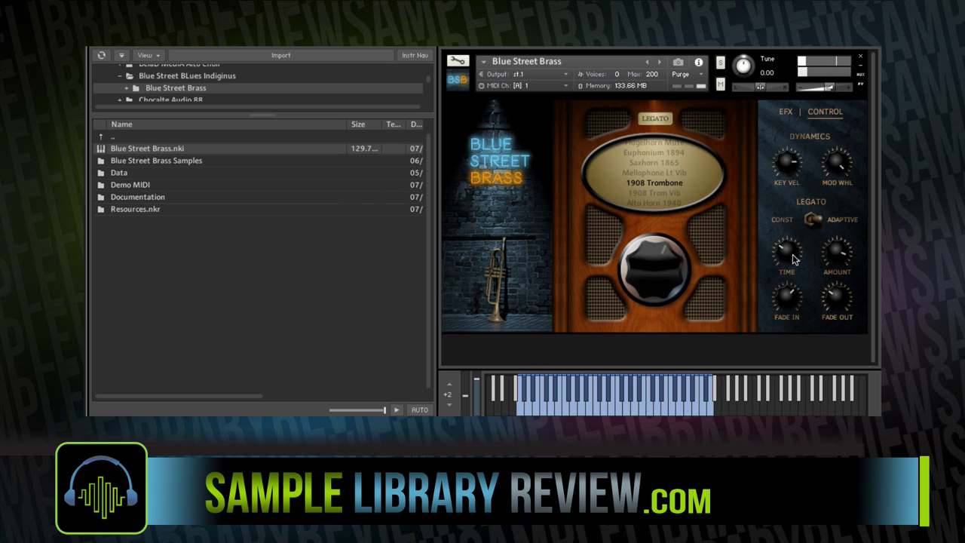
pyautogui.click(811, 220)
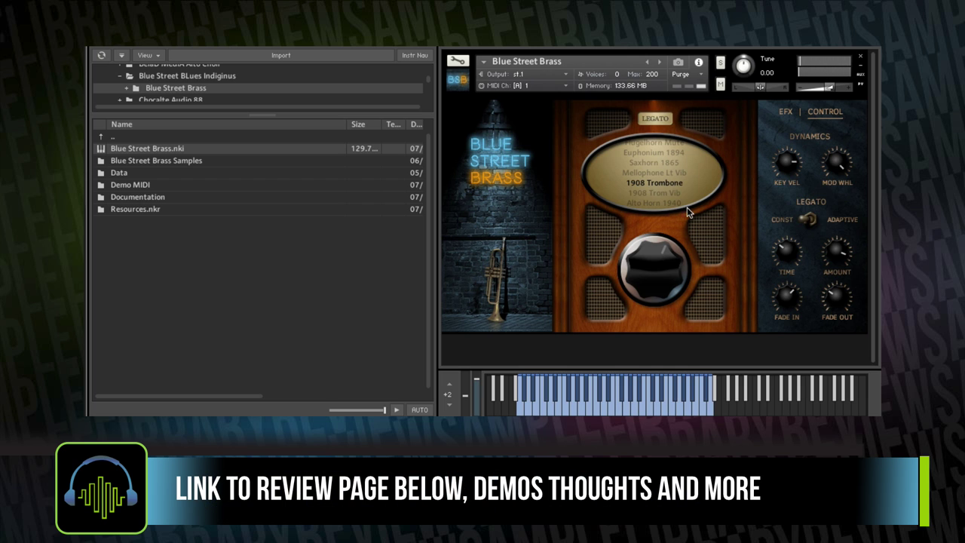
# - Audition the 1908 Trom Vib and Alto Horn 1940 instruments, and finish on HM Tuba 1900
pyautogui.scroll(-1, 662, 254)
pyautogui.scroll(-1, 662, 253)
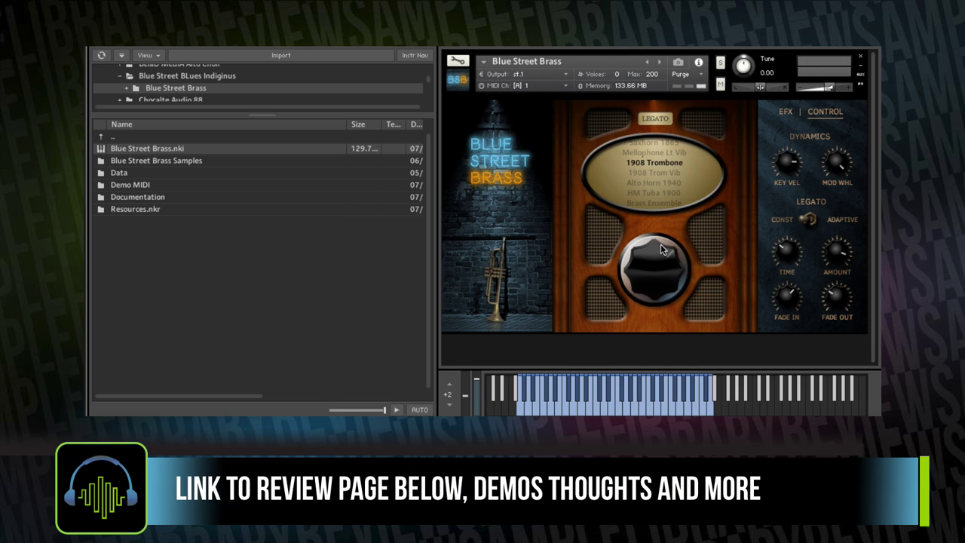
pyautogui.click(665, 172)
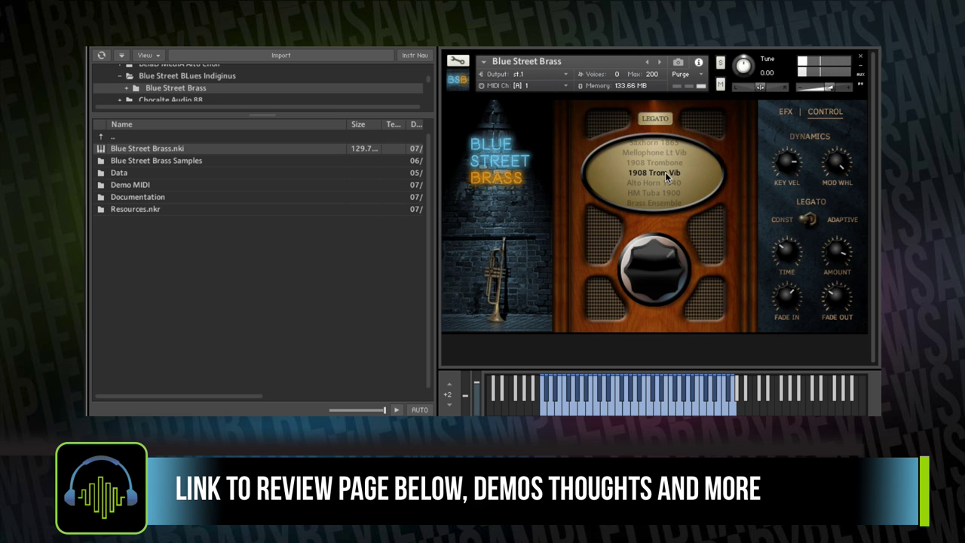
pyautogui.click(657, 182)
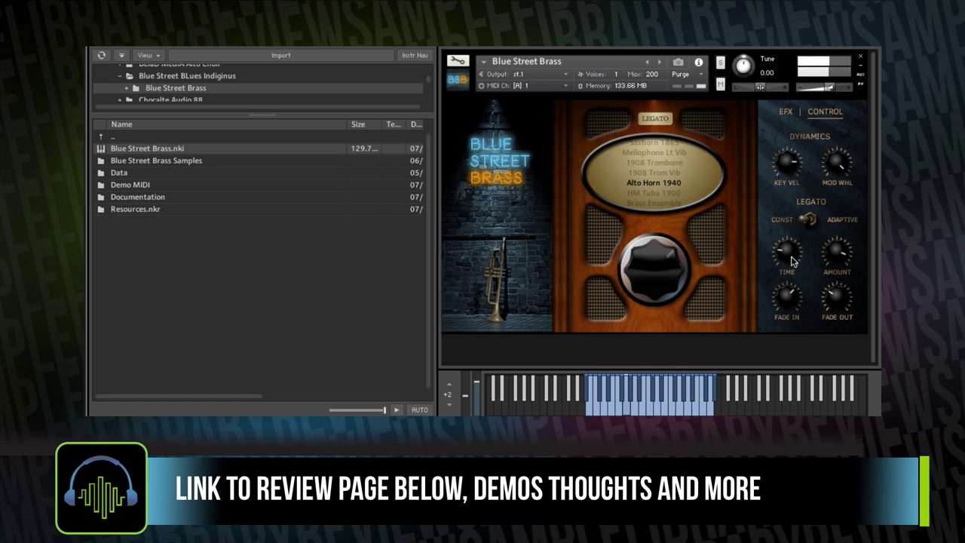
pyautogui.click(667, 200)
pyautogui.click(656, 192)
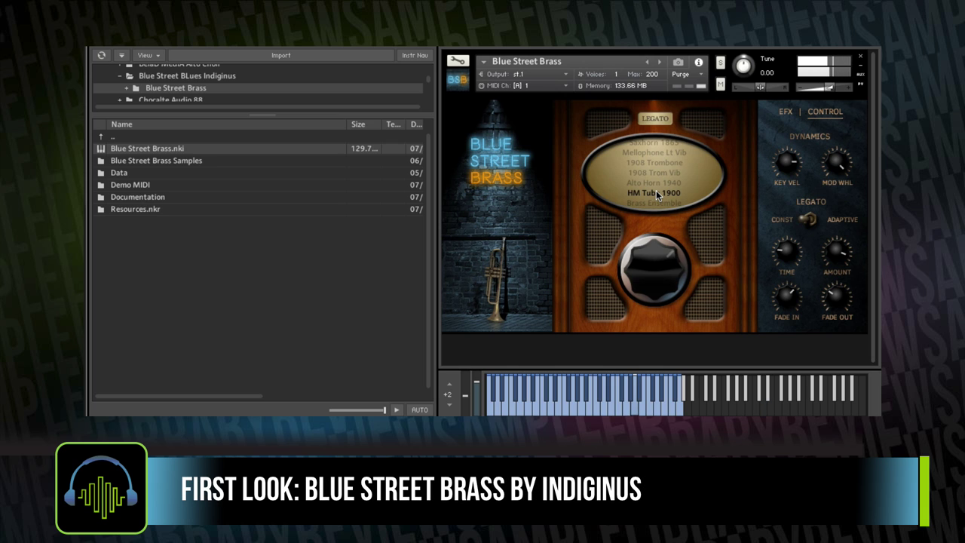
# - Audition the Brass Ensemble and Low Brass Ensemble instruments, and finish on High Brass Ens
pyautogui.scroll(-2, 653, 261)
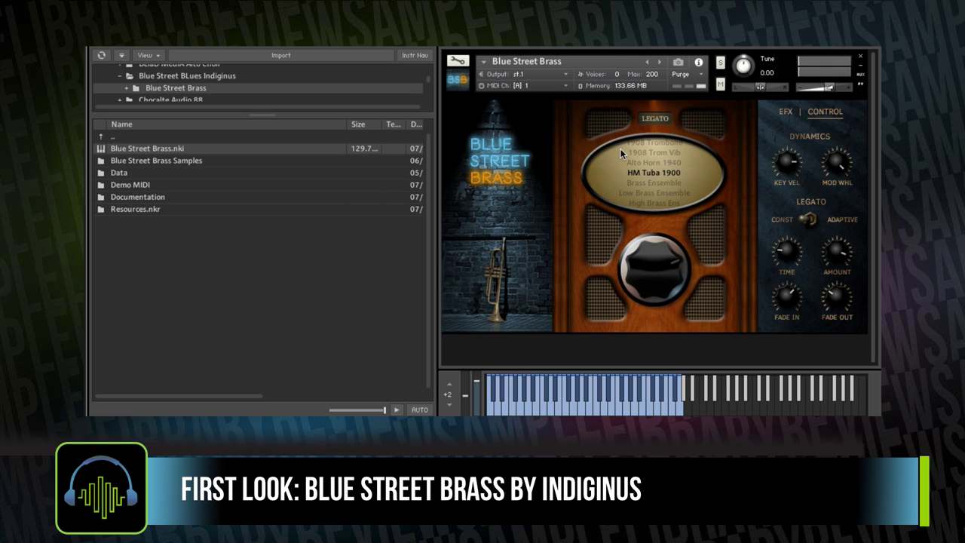
pyautogui.click(649, 182)
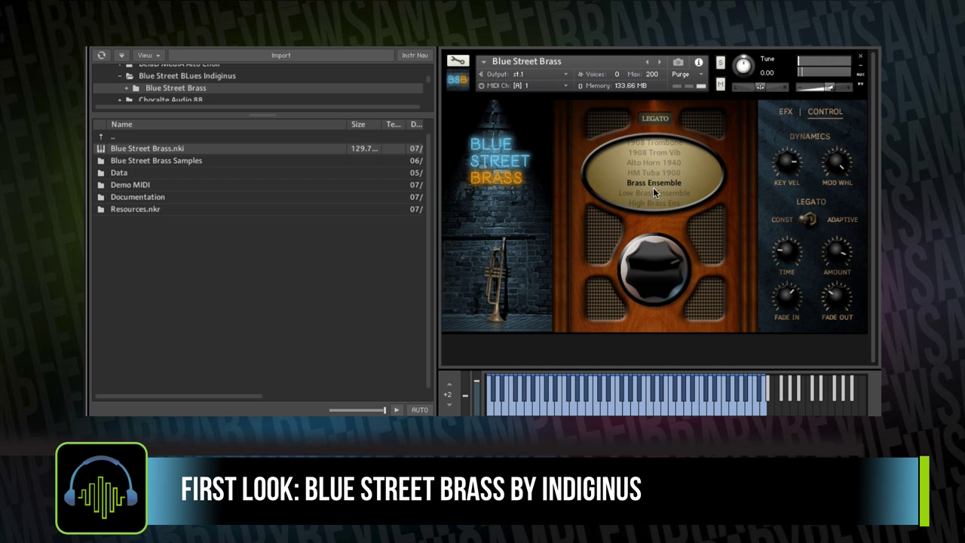
pyautogui.click(653, 269)
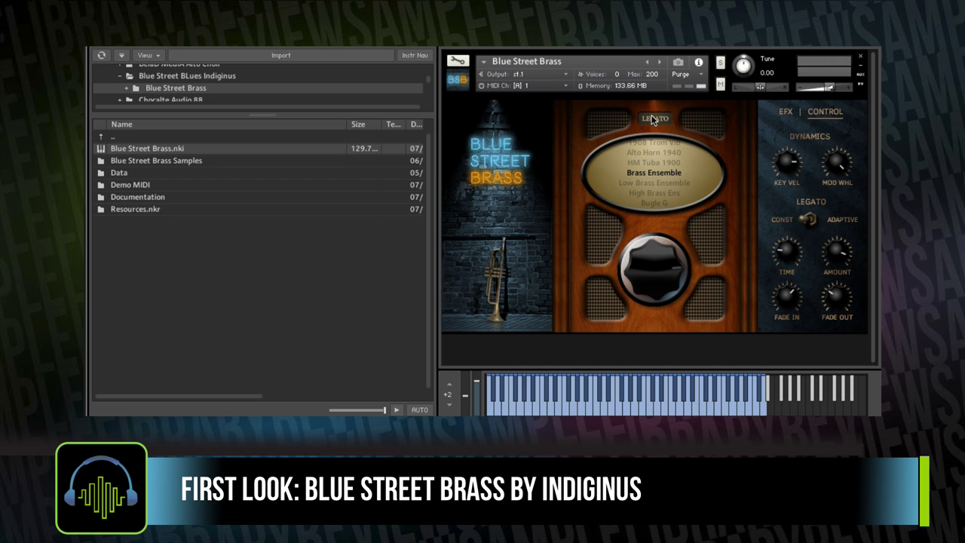
pyautogui.click(657, 181)
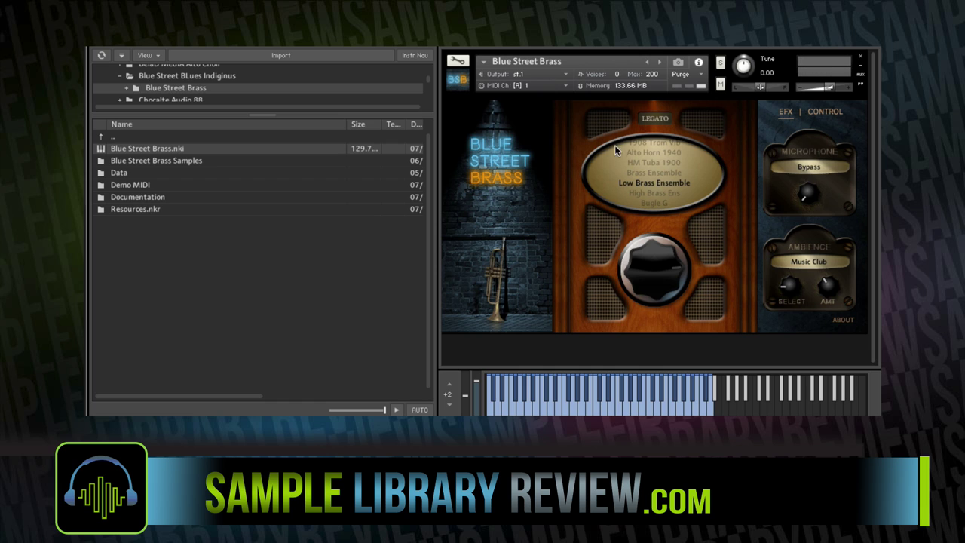
pyautogui.click(655, 192)
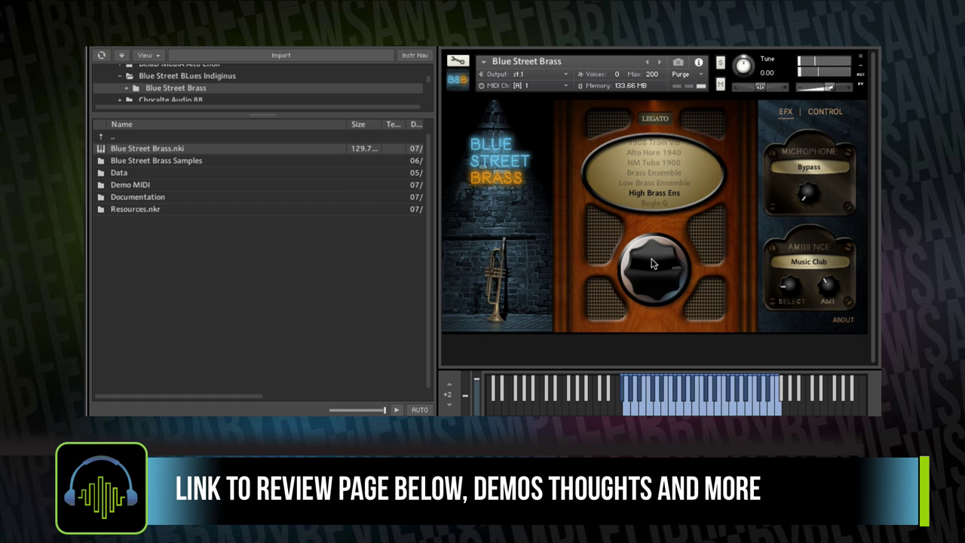
# - Audition Bugle G, Bugle D and Civil War Bugle B, changing the ambience to Small Studio Room while on Bugle D
pyautogui.click(654, 245)
pyautogui.click(654, 172)
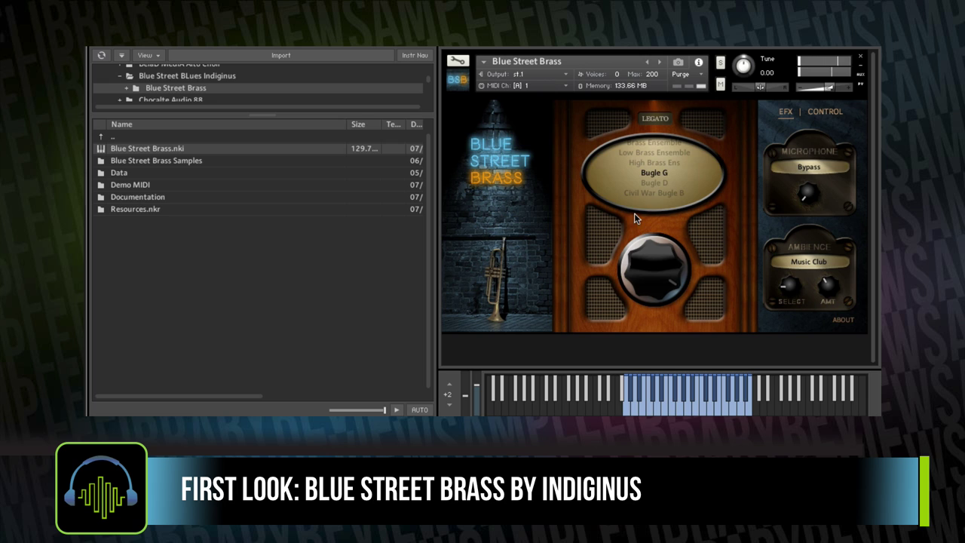
pyautogui.click(657, 183)
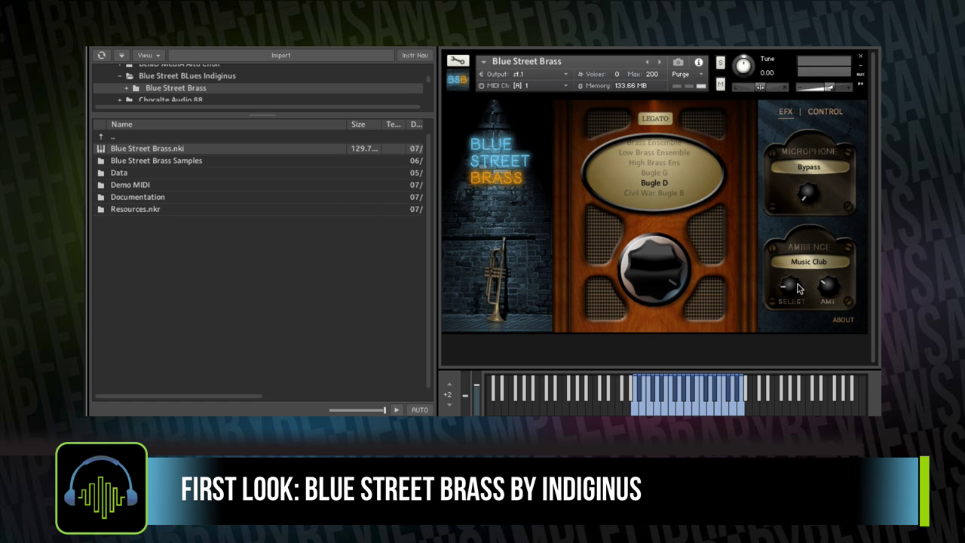
pyautogui.moveTo(786, 291); pyautogui.dragTo(784, 297)
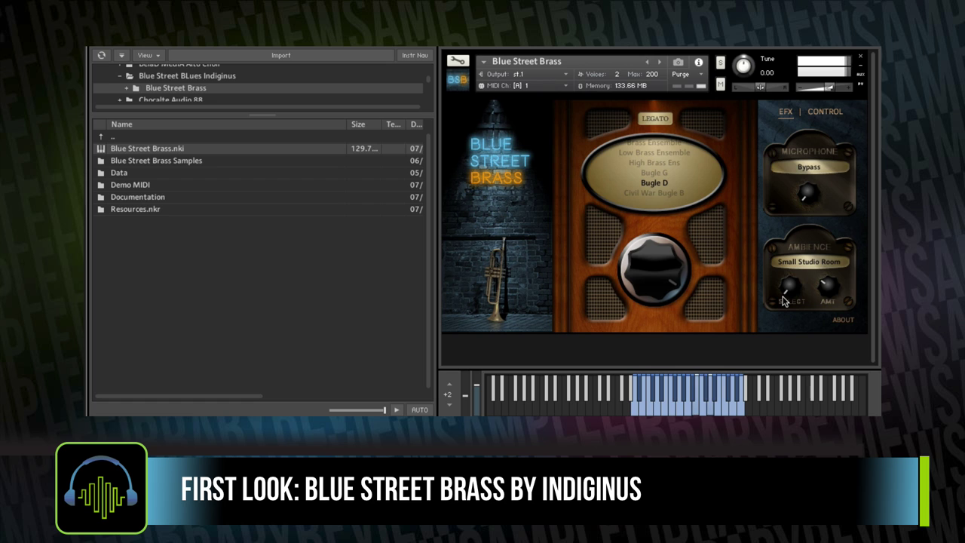
pyautogui.click(658, 193)
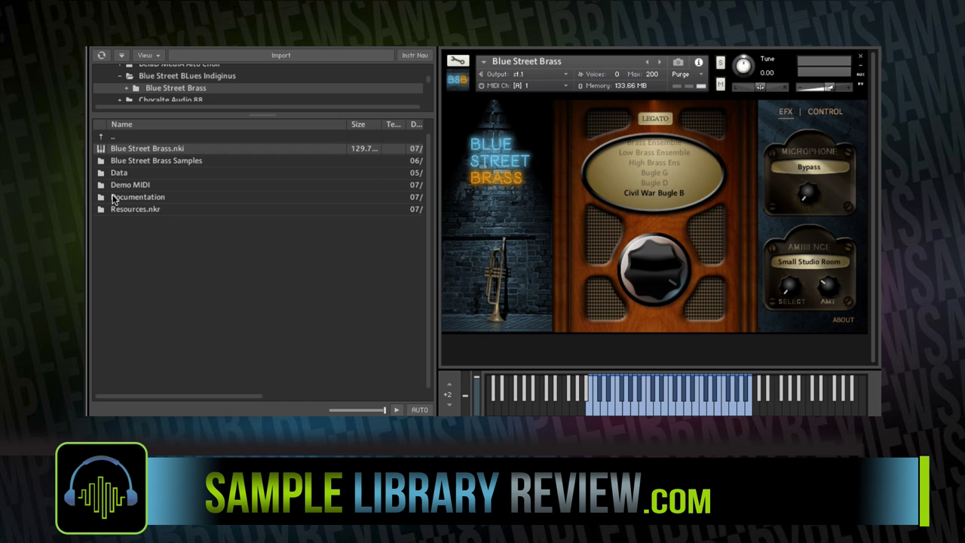
# - Open the library's Demo MIDI folder and load Blue Street Blues Multi.nkm
pyautogui.doubleClick(144, 185)
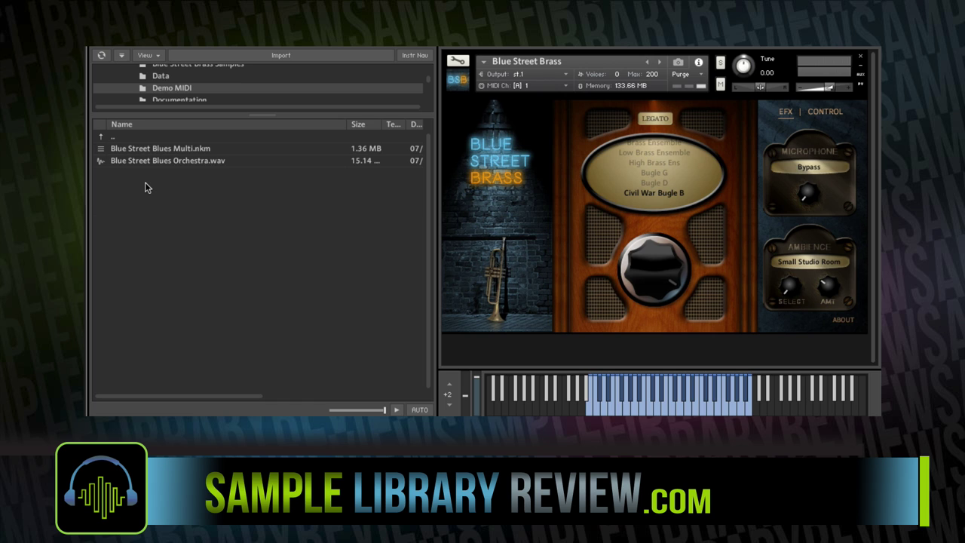
pyautogui.doubleClick(105, 149)
pyautogui.click(337, 175)
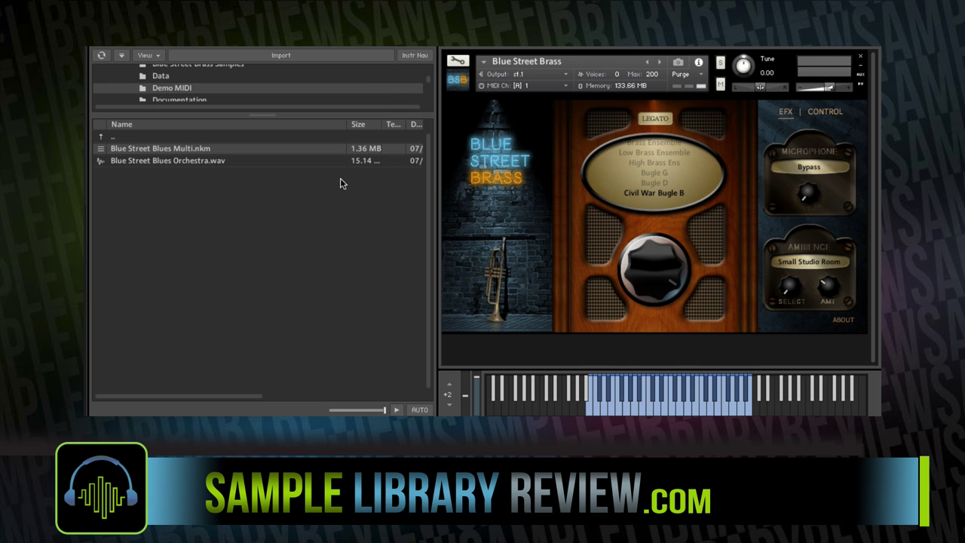